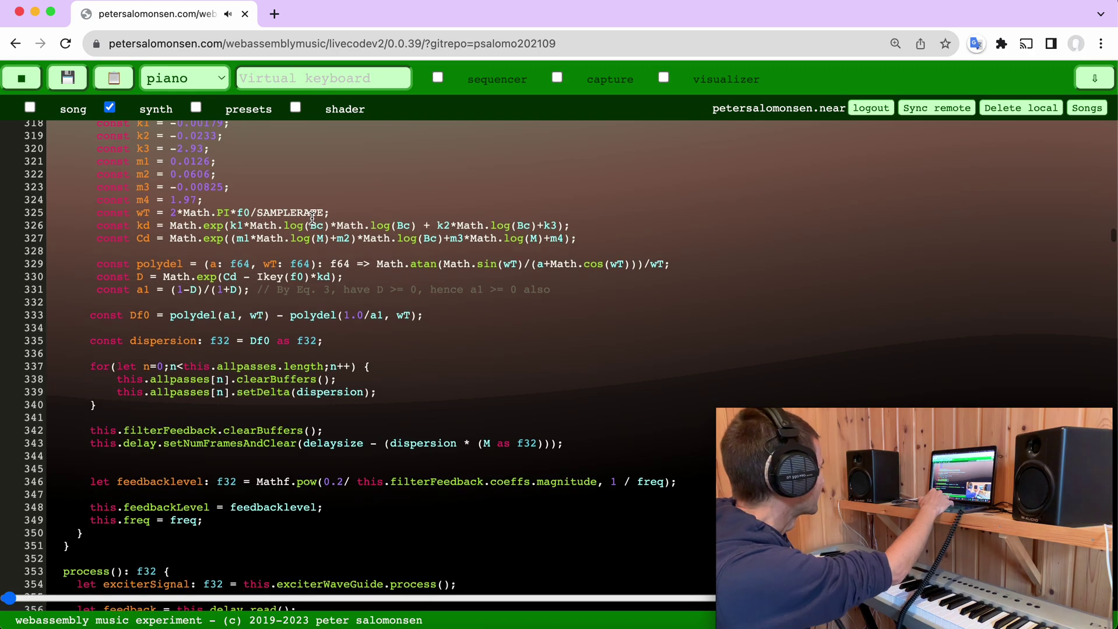
{"action": "scroll", "coordinate": [311, 223], "scroll_direction": "down", "scroll_amount": 2}
{"action": "scroll", "coordinate": [312, 218], "scroll_direction": "down", "scroll_amount": 2}
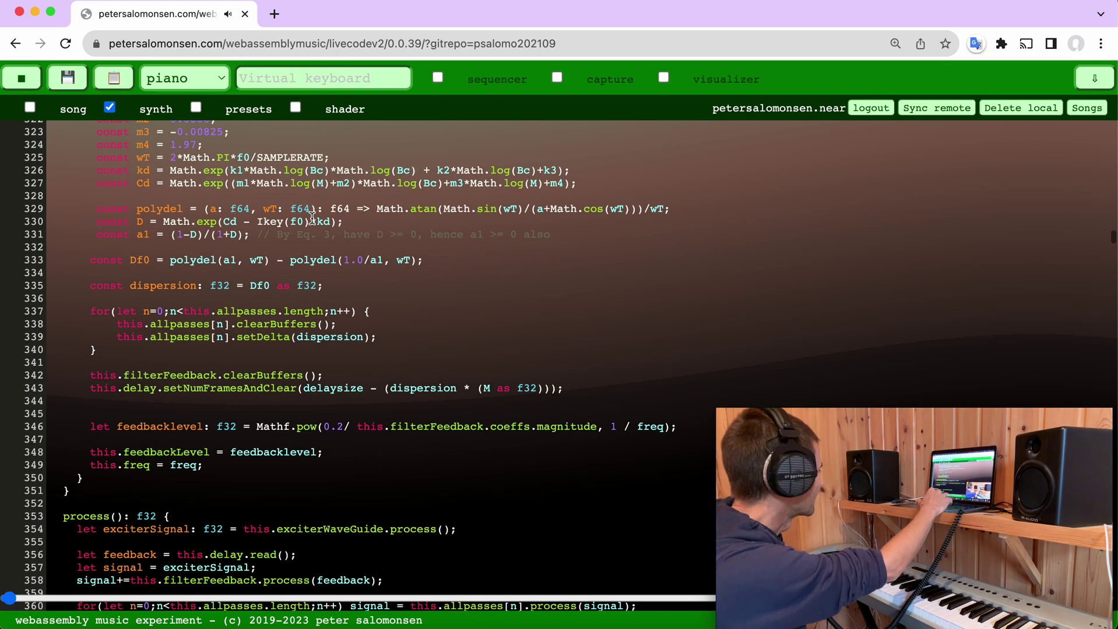
{"action": "scroll", "coordinate": [311, 218], "scroll_direction": "up", "scroll_amount": 3}
{"action": "scroll", "coordinate": [311, 218], "scroll_direction": "up", "scroll_amount": 3}
{"action": "scroll", "coordinate": [313, 218], "scroll_direction": "up", "scroll_amount": 5}
{"action": "scroll", "coordinate": [311, 219], "scroll_direction": "down", "scroll_amount": 1}
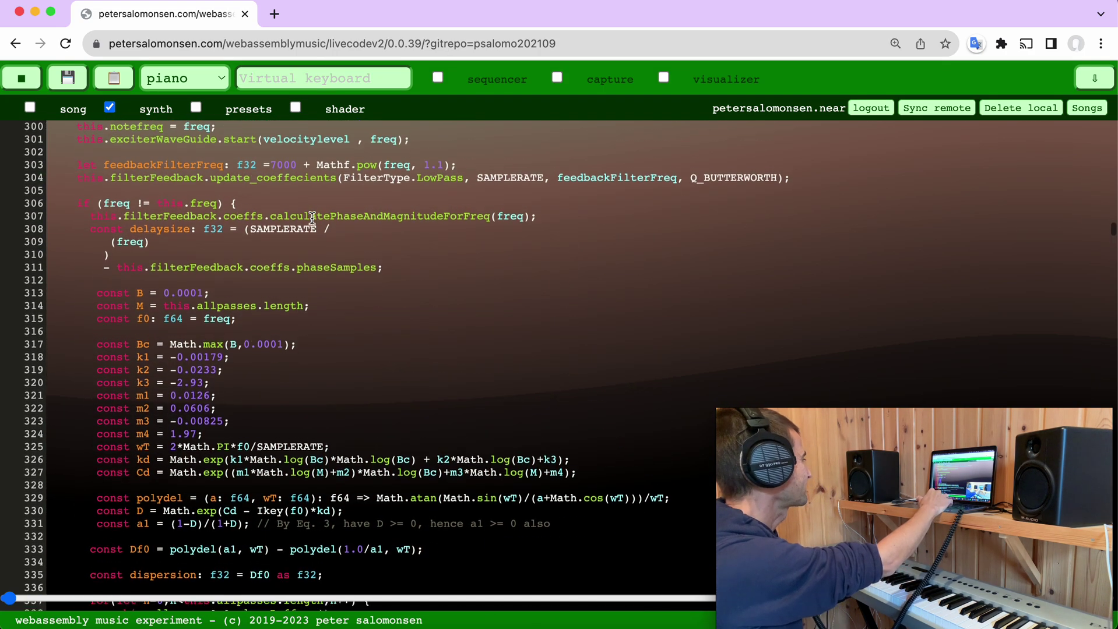
{"action": "scroll", "coordinate": [312, 218], "scroll_direction": "down", "scroll_amount": 3}
{"action": "scroll", "coordinate": [312, 218], "scroll_direction": "down", "scroll_amount": 1}
{"action": "scroll", "coordinate": [312, 218], "scroll_direction": "down", "scroll_amount": 2}
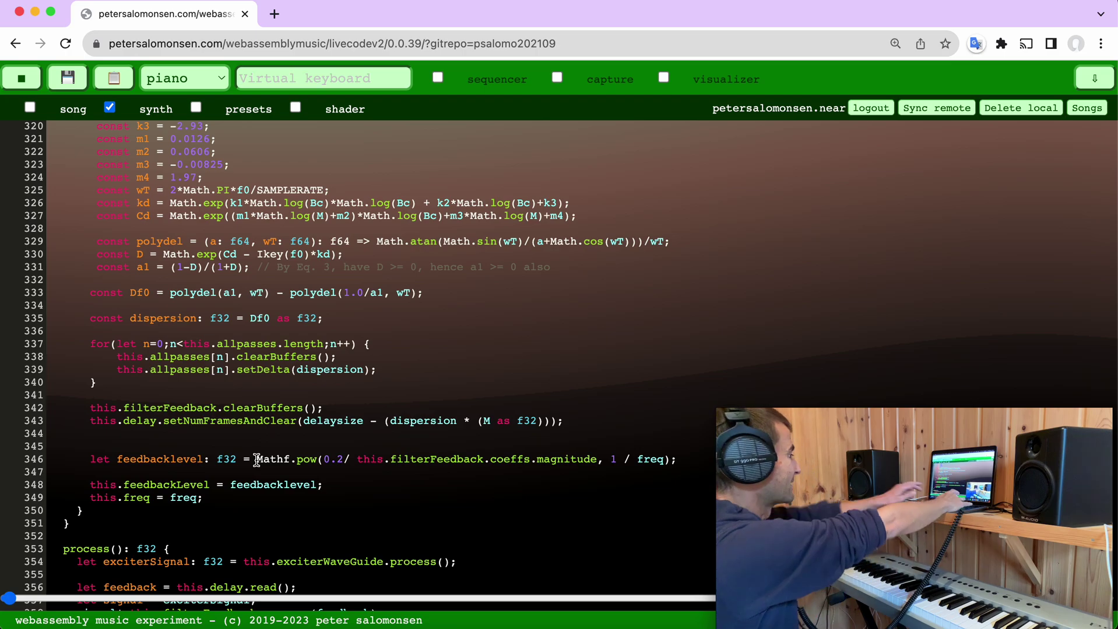
{"action": "type", "text": "0;//"}
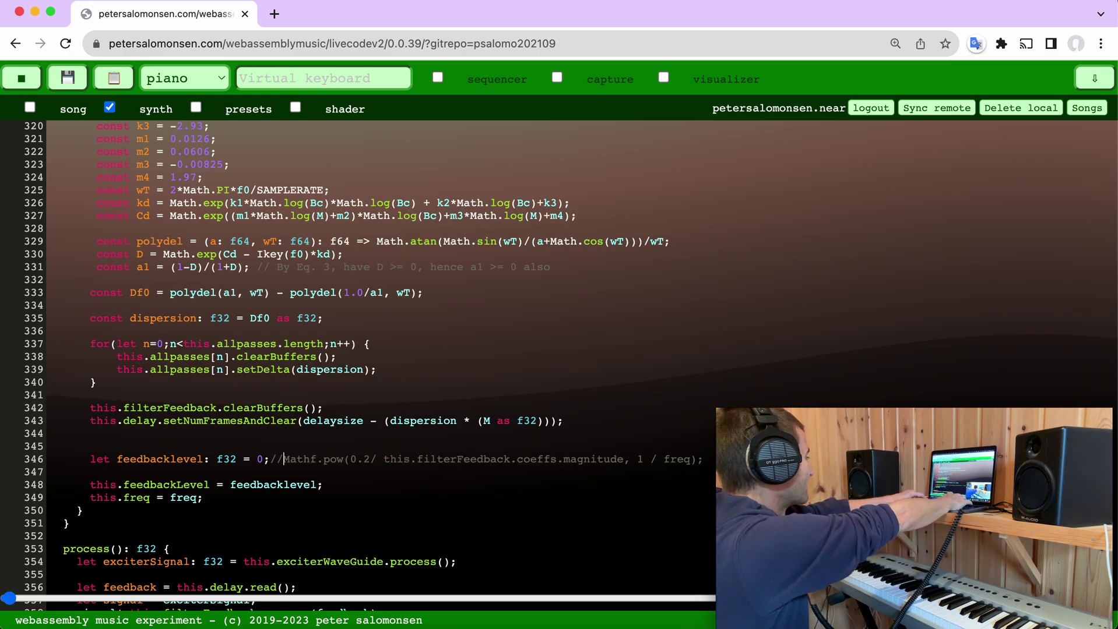
Try fixed feedback levels 0, 0.5 and 0.8 on line 346, recompiling each
{"action": "key", "text": "ctrl+s"}
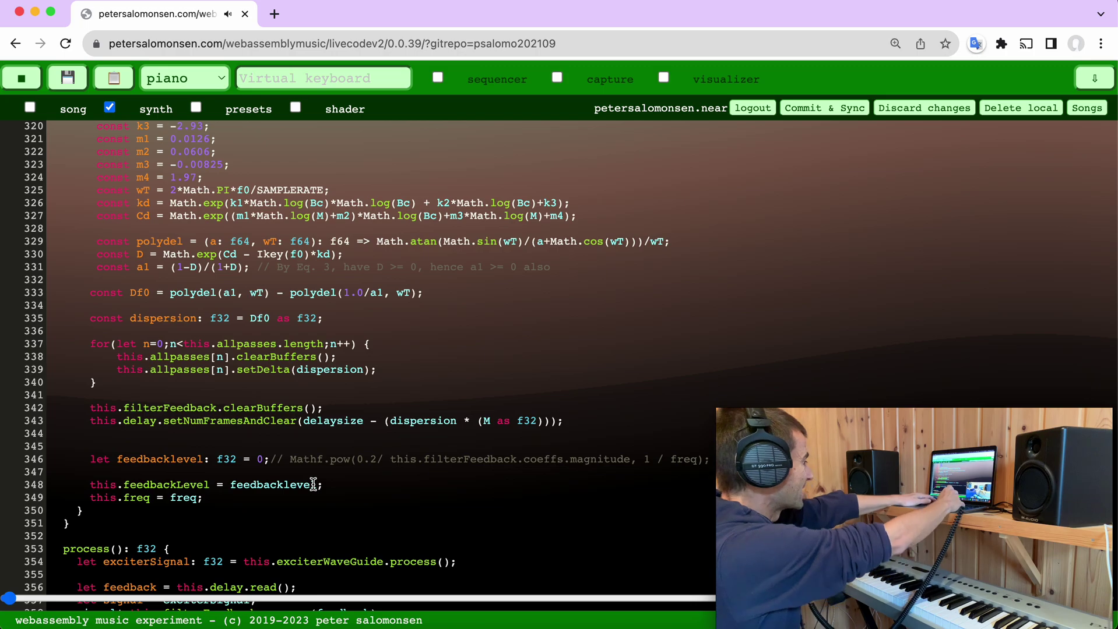
{"action": "type", "text": ".5"}
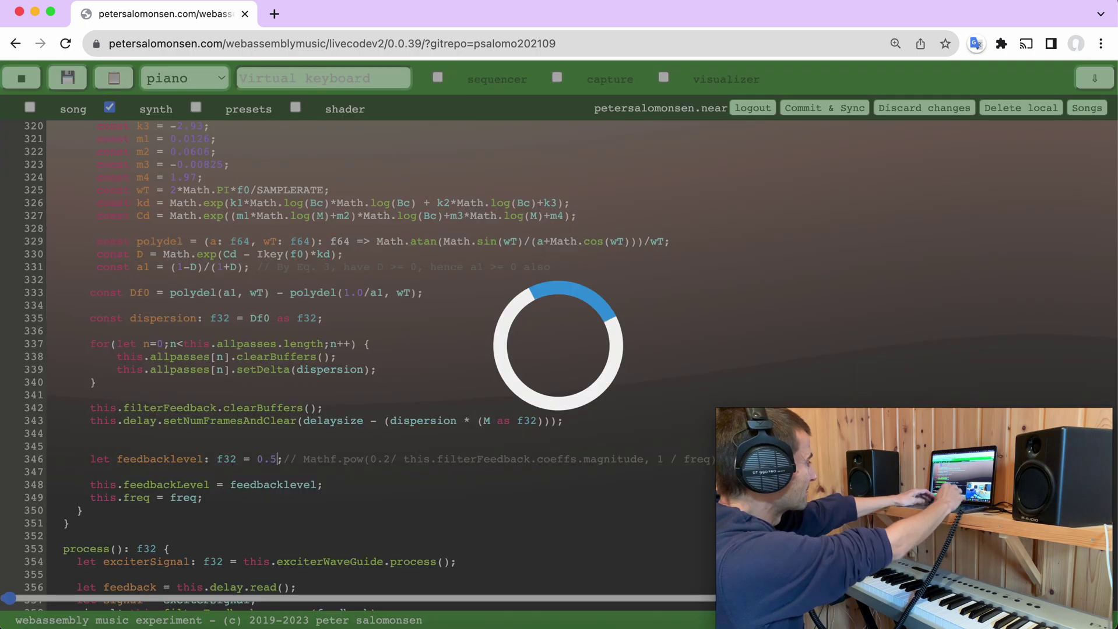
{"action": "type", "text": ";"}
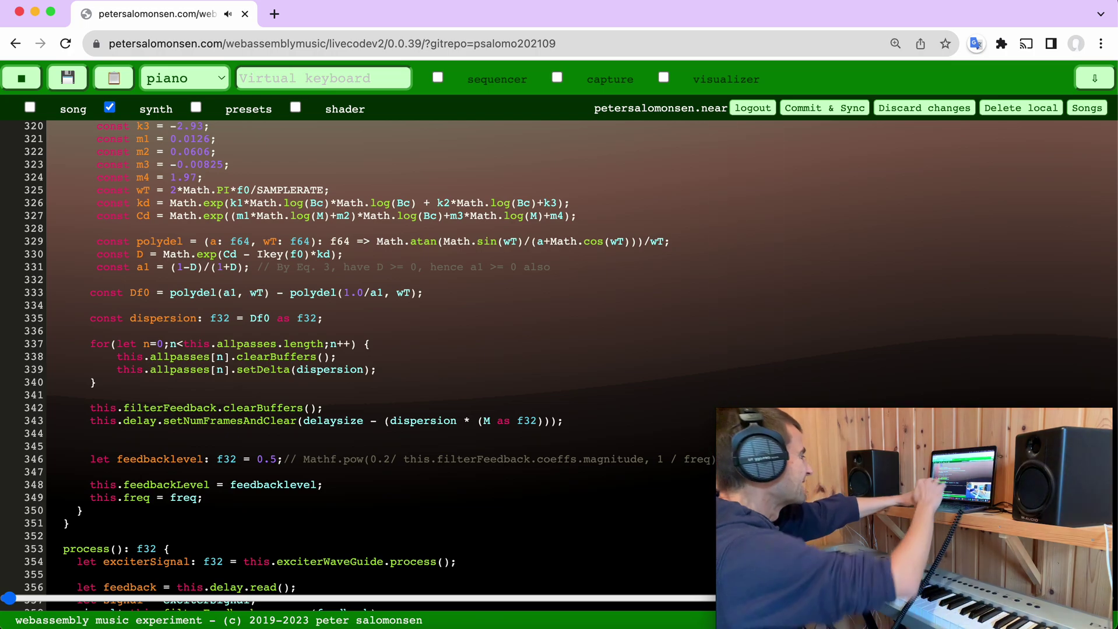
{"action": "key", "text": "BackSpace"}
{"action": "type", "text": "8"}
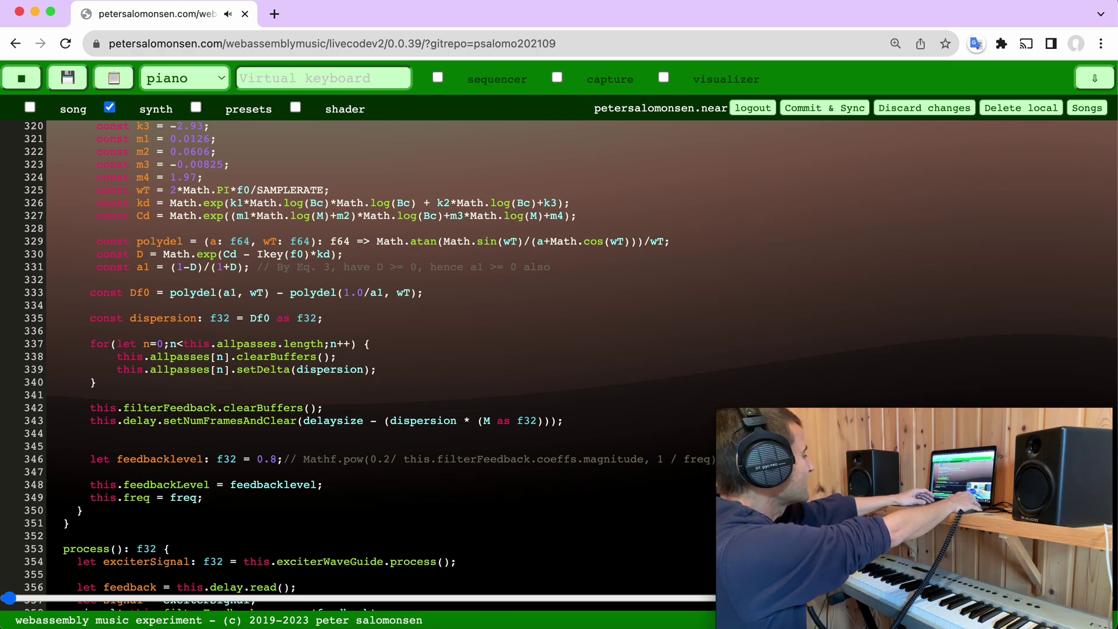
{"action": "key", "text": "ctrl+Return"}
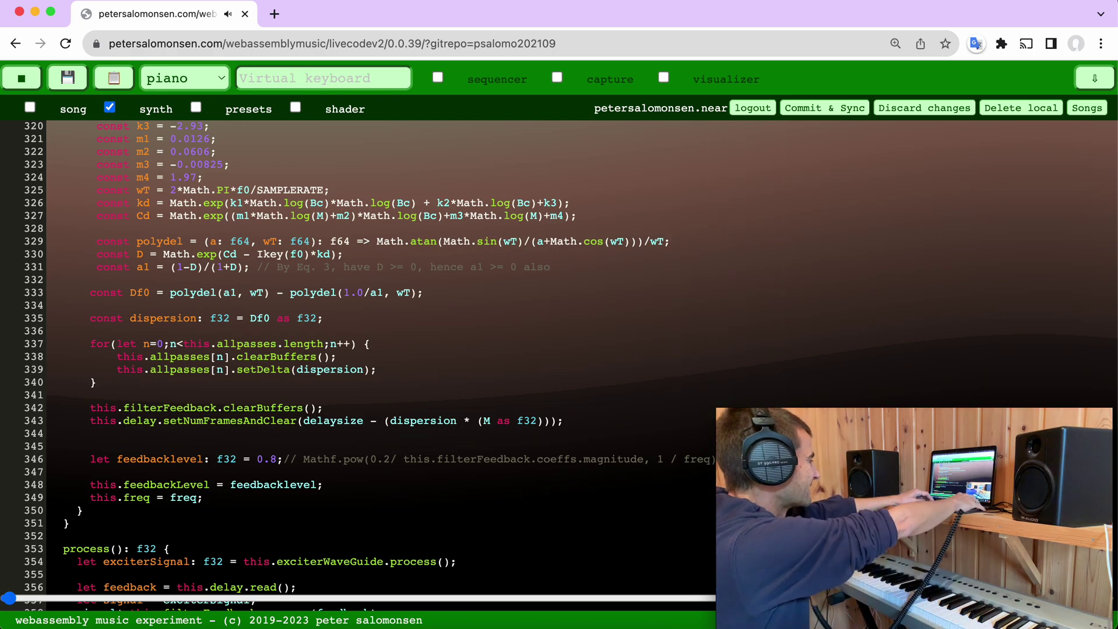
Try feedback levels 0.9, 0.94 and 0.98, then restore the Mathf.pow formula and recompile
{"action": "key", "text": "BackSpace"}
{"action": "type", "text": "9"}
{"action": "key", "text": "ctrl+Return"}
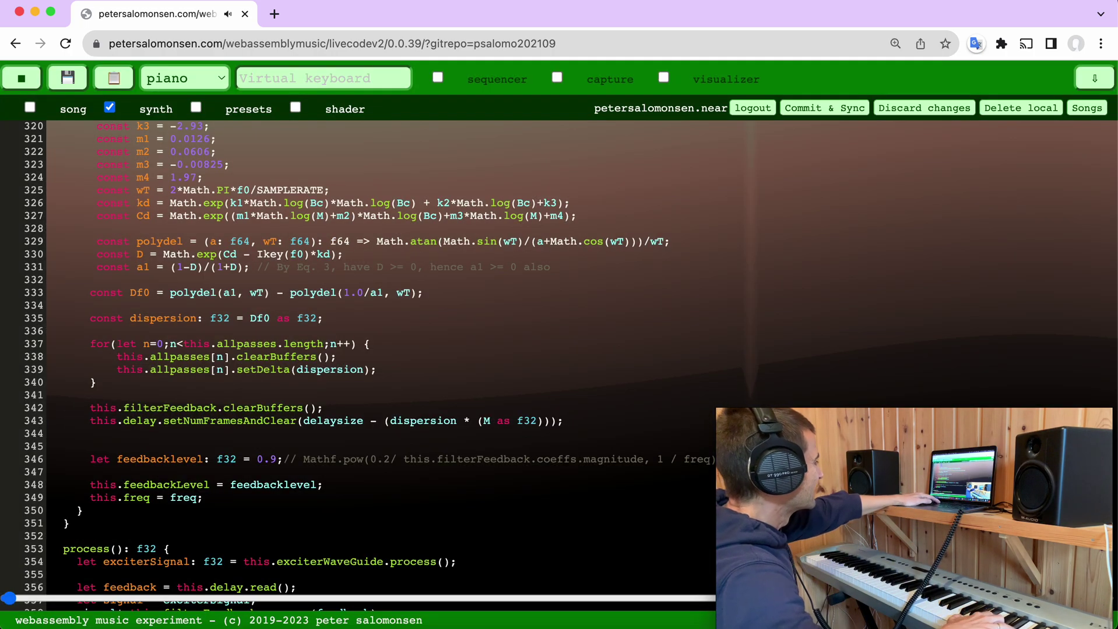
{"action": "type", "text": "4"}
{"action": "key", "text": "ctrl+Return"}
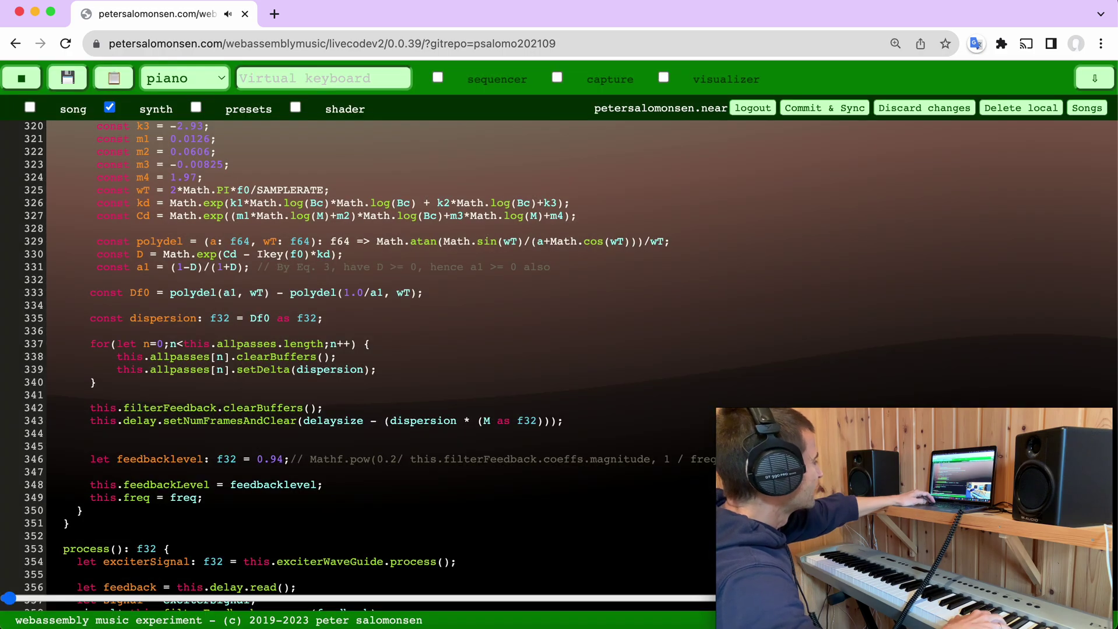
{"action": "key", "text": "BackSpace"}
{"action": "type", "text": "8"}
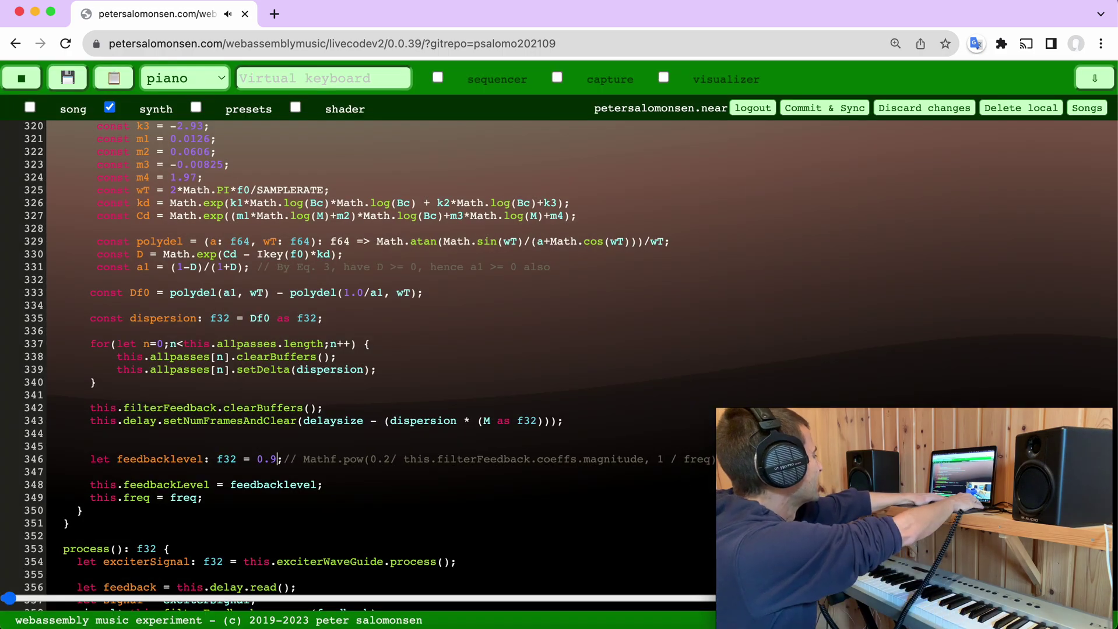
{"action": "type", "text": "8;"}
{"action": "key", "text": "ctrl+Return"}
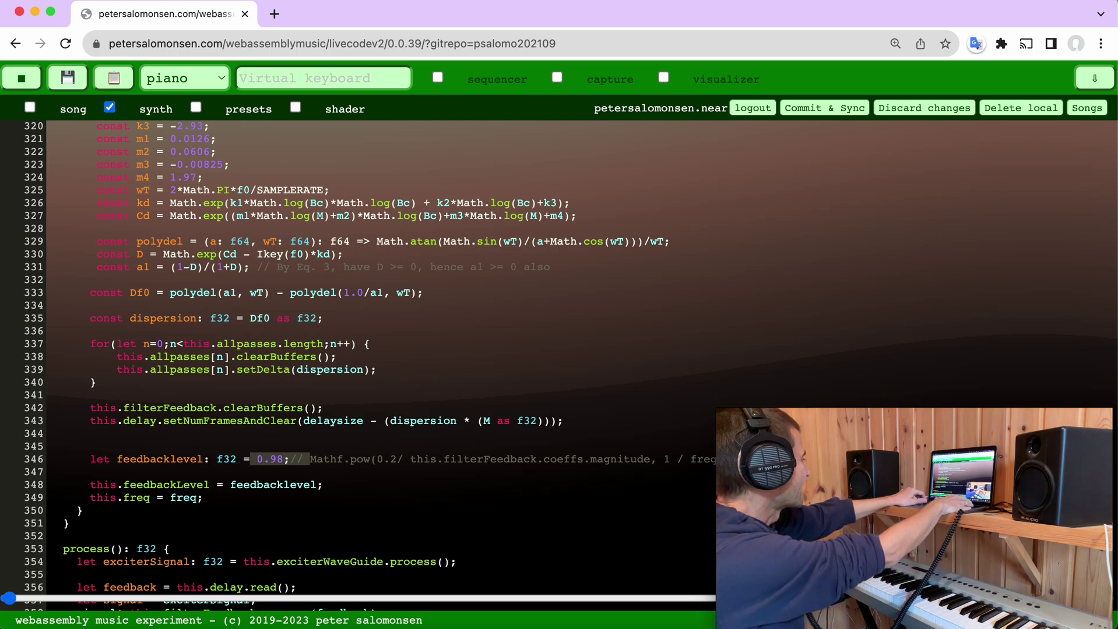
{"action": "key", "text": "BackSpace"}
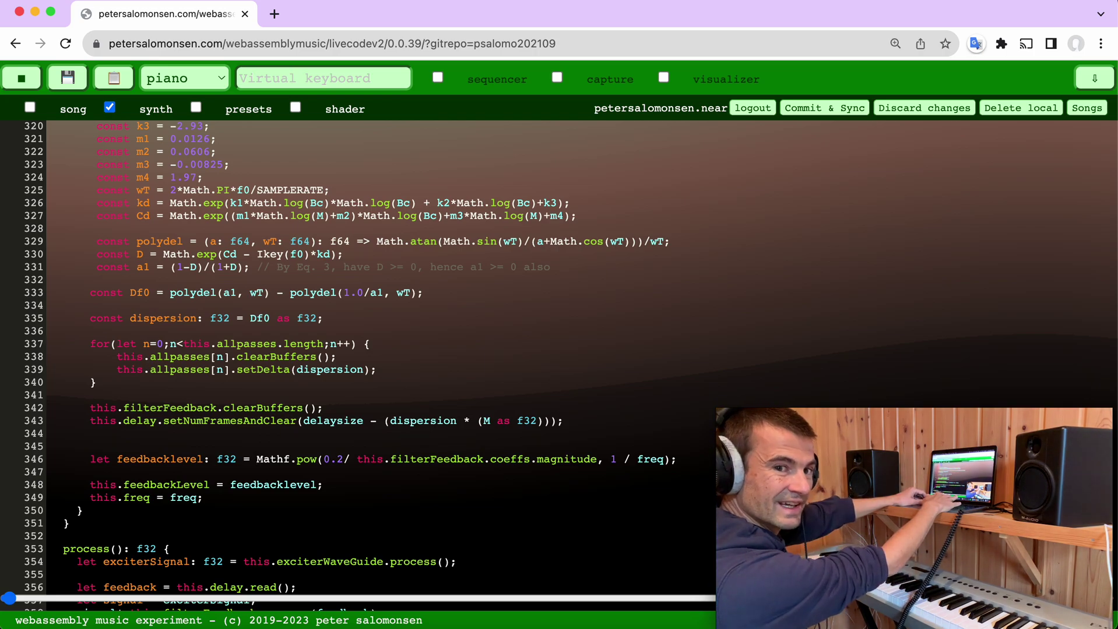
{"action": "key", "text": "ctrl+s"}
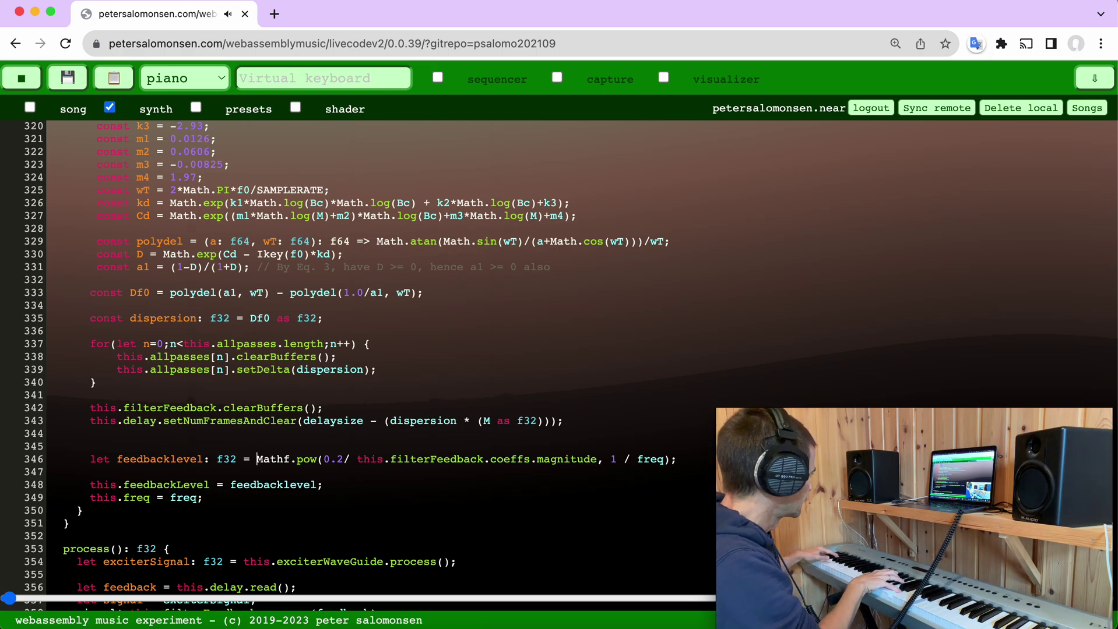
{"action": "scroll", "coordinate": [327, 463], "scroll_direction": "down", "scroll_amount": 2}
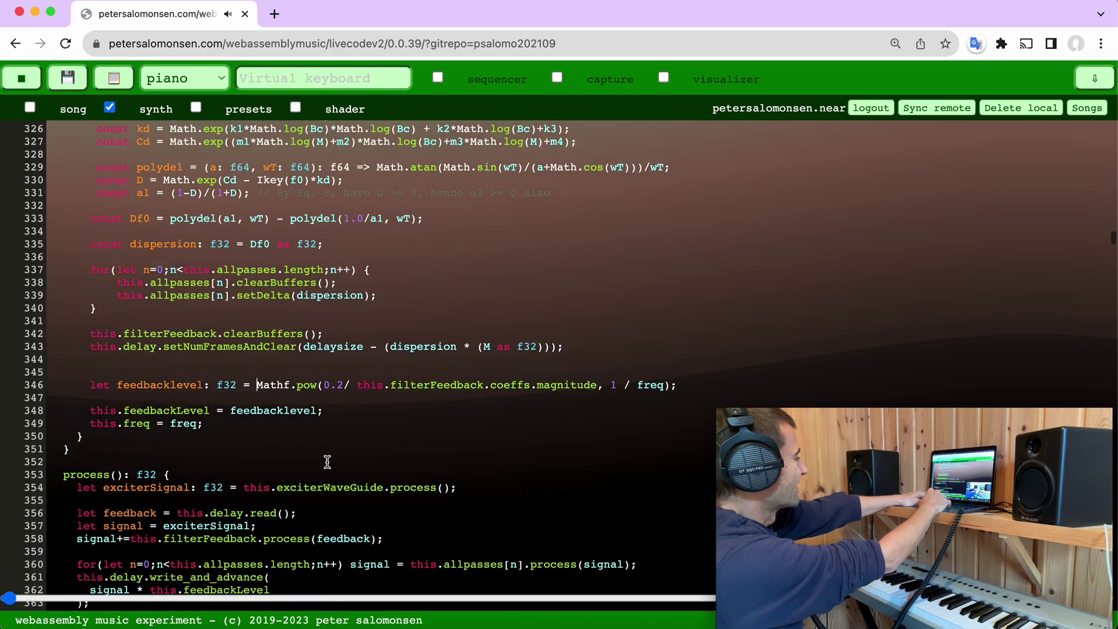
{"action": "scroll", "coordinate": [327, 464], "scroll_direction": "down", "scroll_amount": 1}
{"action": "scroll", "coordinate": [327, 462], "scroll_direction": "down", "scroll_amount": 2}
{"action": "scroll", "coordinate": [327, 463], "scroll_direction": "down", "scroll_amount": 1}
{"action": "scroll", "coordinate": [327, 463], "scroll_direction": "down", "scroll_amount": 1}
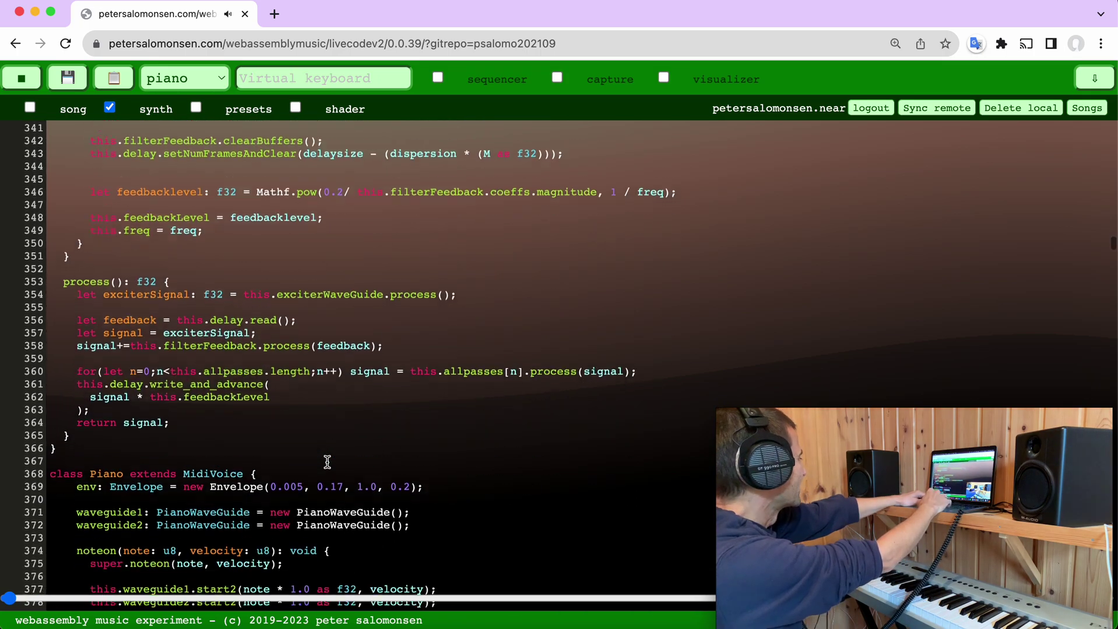
{"action": "scroll", "coordinate": [327, 463], "scroll_direction": "down", "scroll_amount": 2}
{"action": "scroll", "coordinate": [327, 464], "scroll_direction": "down", "scroll_amount": 2}
{"action": "scroll", "coordinate": [327, 463], "scroll_direction": "down", "scroll_amount": 3}
{"action": "scroll", "coordinate": [327, 462], "scroll_direction": "down", "scroll_amount": 2}
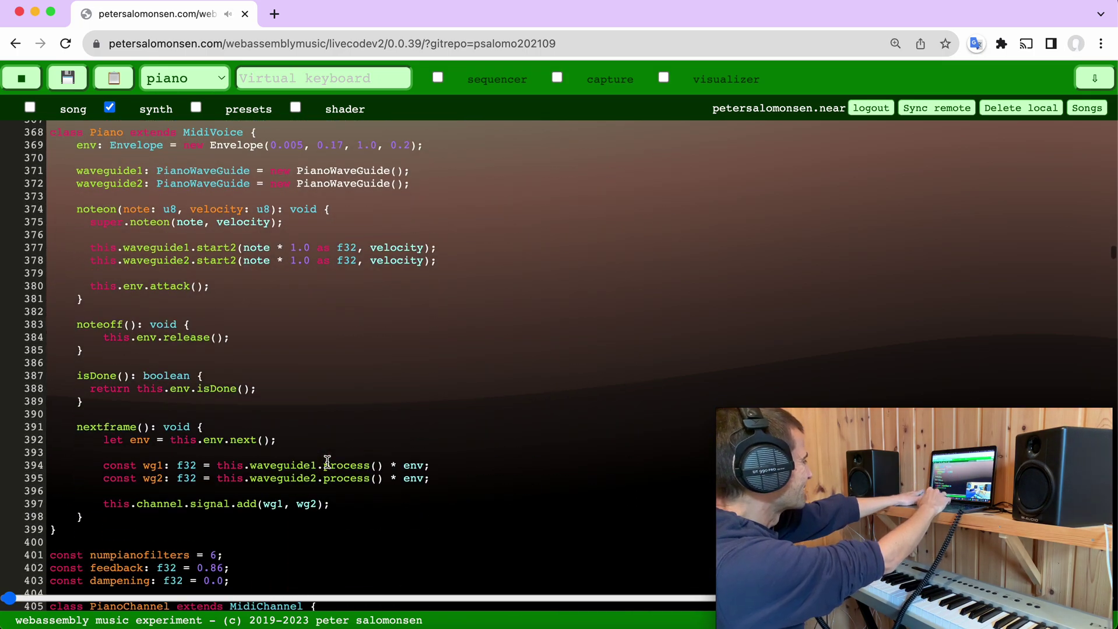
{"action": "scroll", "coordinate": [326, 463], "scroll_direction": "down", "scroll_amount": 4}
{"action": "scroll", "coordinate": [327, 463], "scroll_direction": "down", "scroll_amount": 1}
{"action": "scroll", "coordinate": [327, 463], "scroll_direction": "down", "scroll_amount": 1}
{"action": "scroll", "coordinate": [327, 463], "scroll_direction": "down", "scroll_amount": 1}
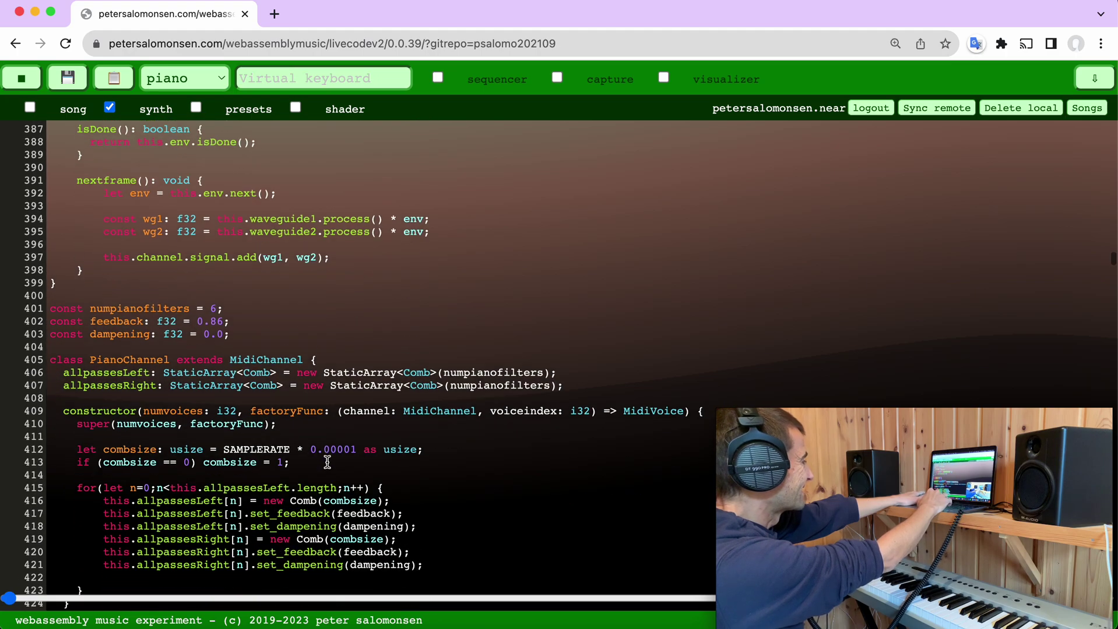
{"action": "scroll", "coordinate": [327, 463], "scroll_direction": "down", "scroll_amount": 2}
{"action": "scroll", "coordinate": [327, 463], "scroll_direction": "down", "scroll_amount": 1}
{"action": "scroll", "coordinate": [326, 463], "scroll_direction": "down", "scroll_amount": 1}
{"action": "scroll", "coordinate": [327, 463], "scroll_direction": "down", "scroll_amount": 1}
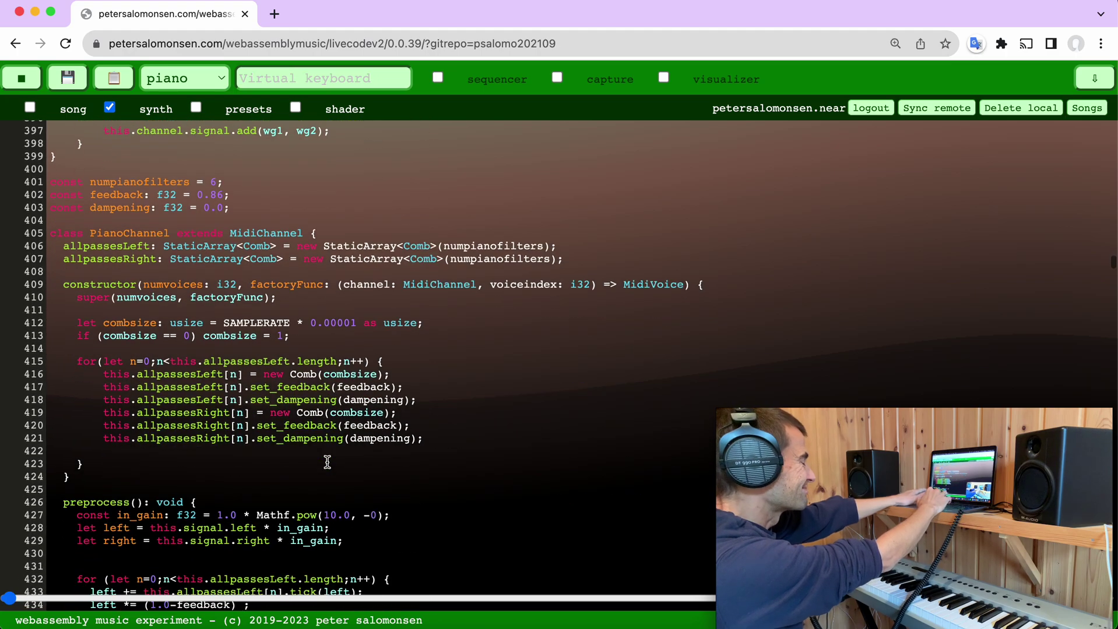
{"action": "scroll", "coordinate": [333, 449], "scroll_direction": "down", "scroll_amount": 1}
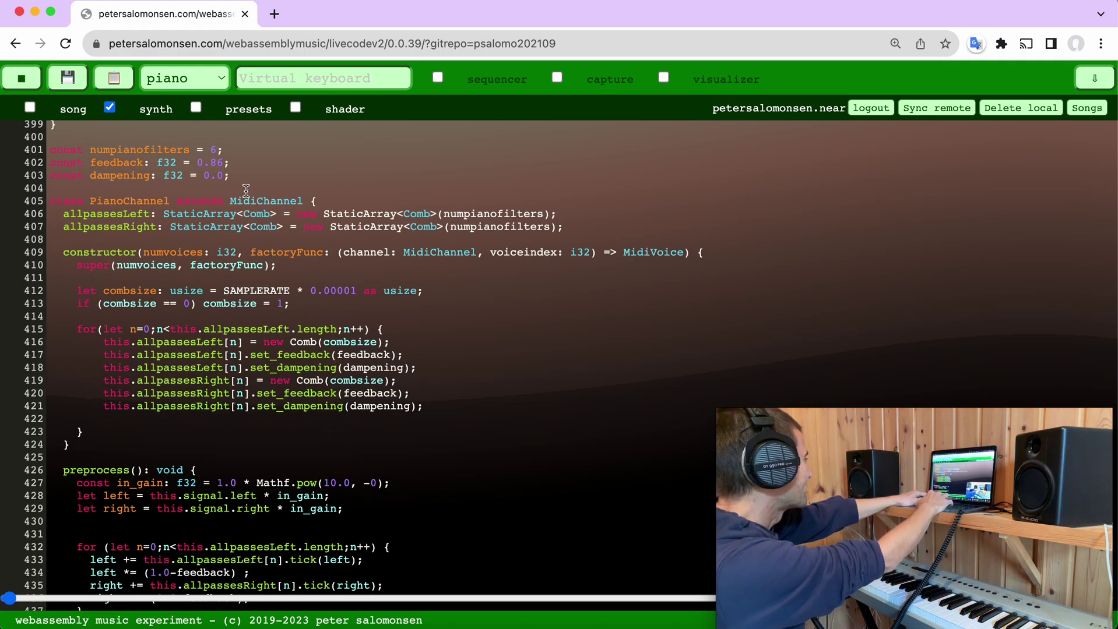
{"action": "scroll", "coordinate": [270, 438], "scroll_direction": "down", "scroll_amount": 1}
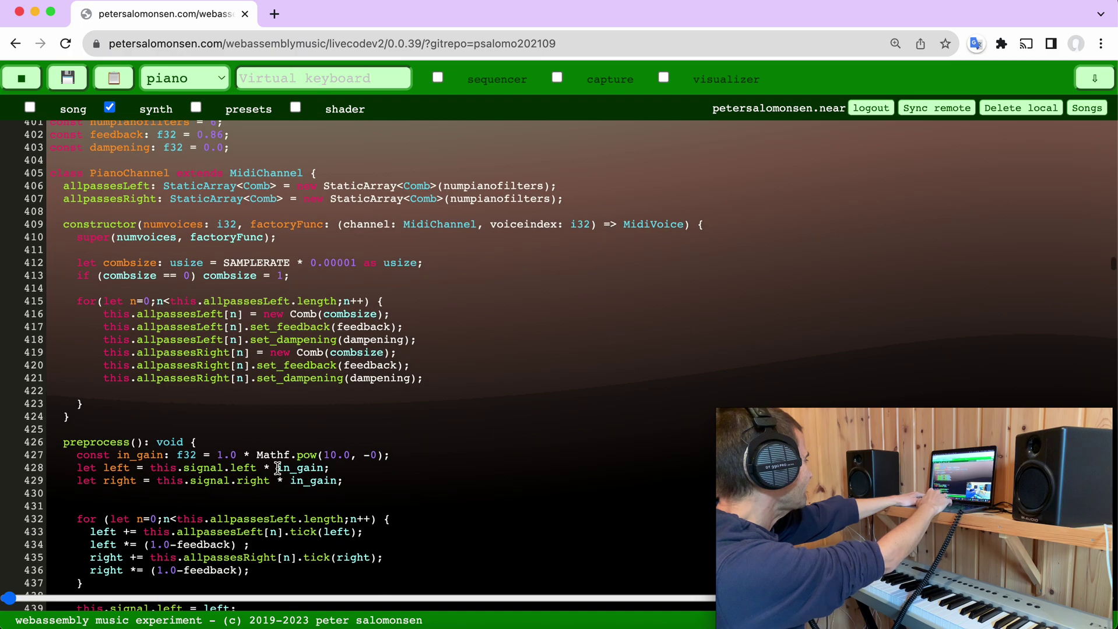
{"action": "scroll", "coordinate": [278, 470], "scroll_direction": "down", "scroll_amount": 1}
{"action": "scroll", "coordinate": [278, 470], "scroll_direction": "down", "scroll_amount": 2}
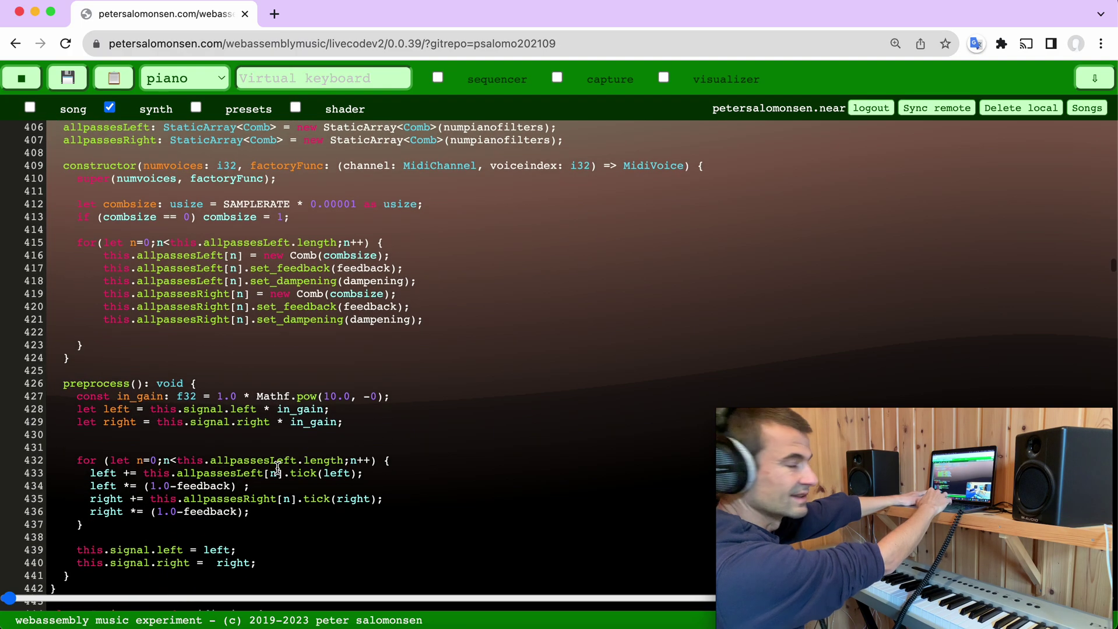
{"action": "scroll", "coordinate": [277, 470], "scroll_direction": "up", "scroll_amount": 3}
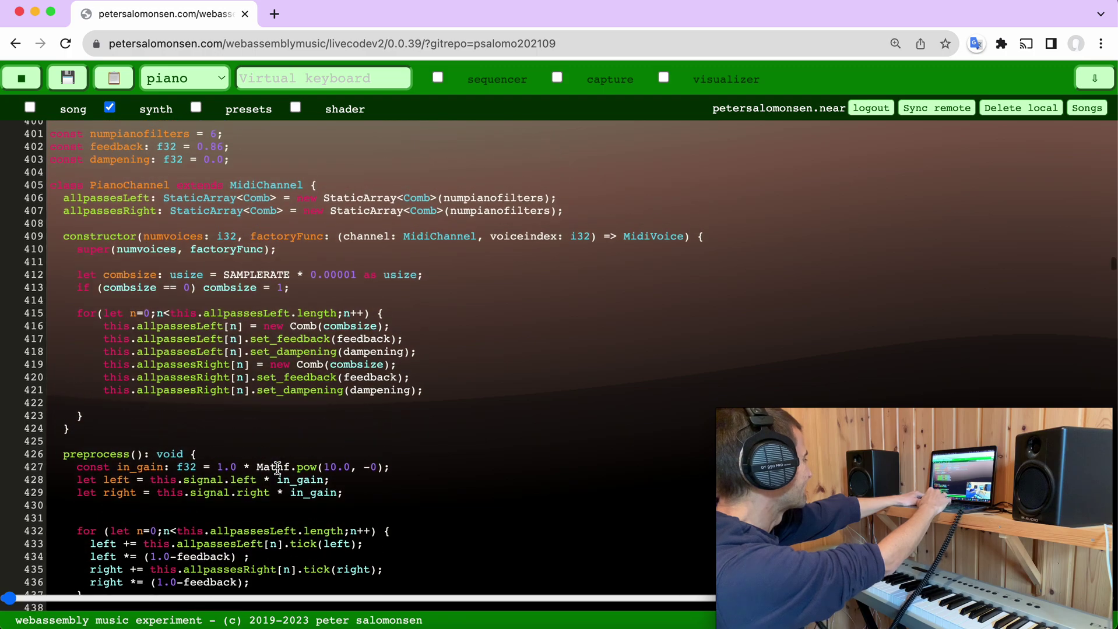
{"action": "scroll", "coordinate": [277, 470], "scroll_direction": "up", "scroll_amount": 3}
{"action": "scroll", "coordinate": [278, 470], "scroll_direction": "up", "scroll_amount": 1}
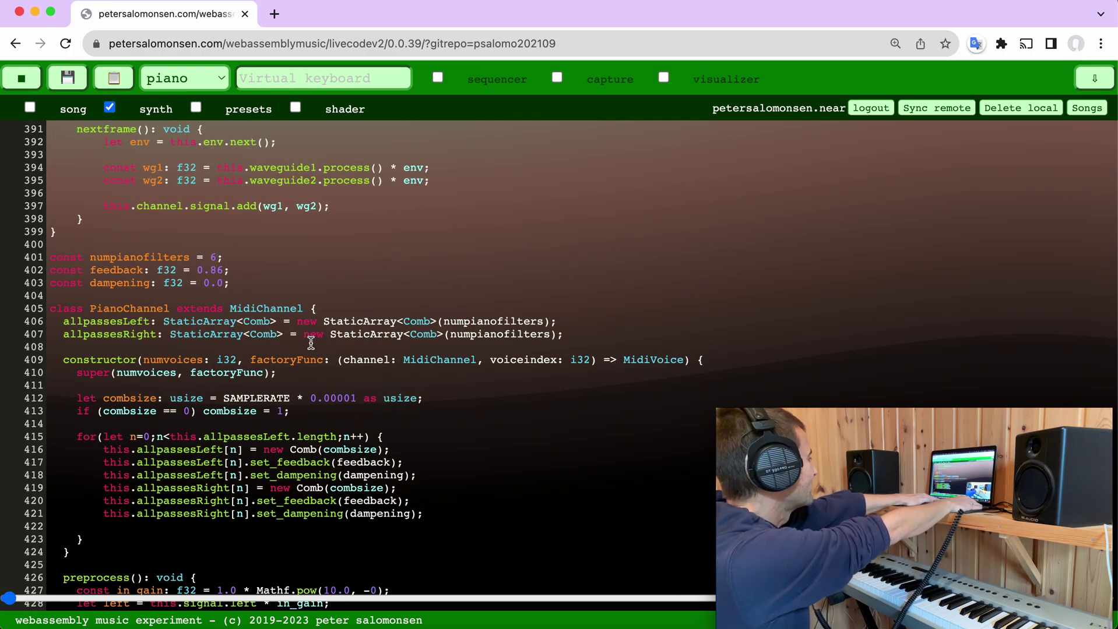
Set numpianofilters on line 401 to 5 and recompile the piano
{"action": "key", "text": "BackSpace"}
{"action": "type", "text": "5"}
{"action": "key", "text": "ctrl+Return"}
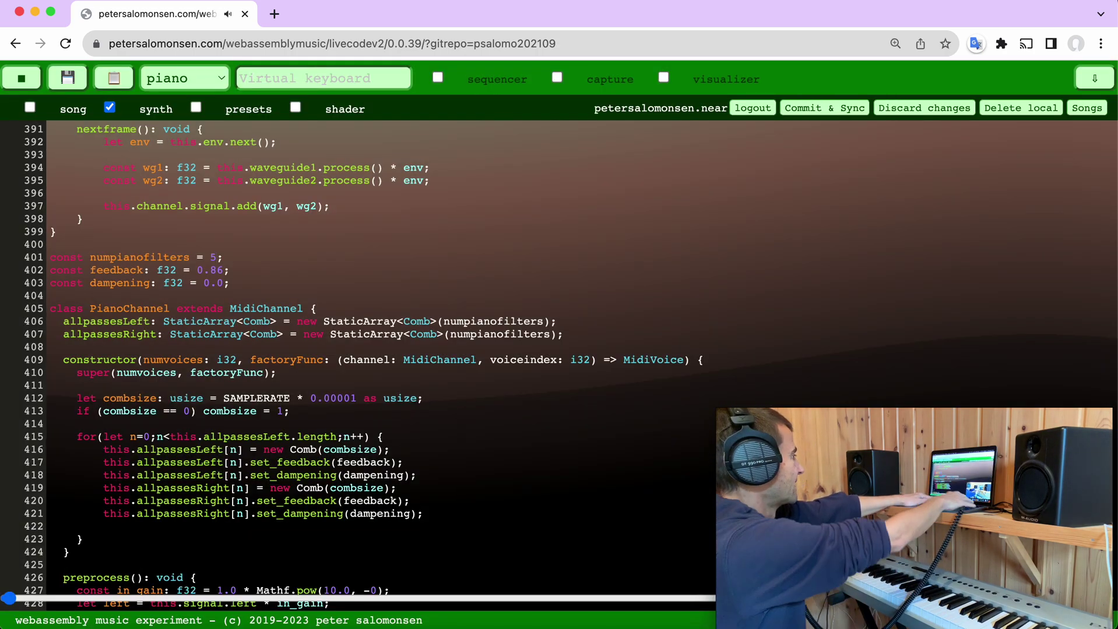
{"action": "key", "text": "ctrl+Return"}
{"action": "type", "text": "6"}
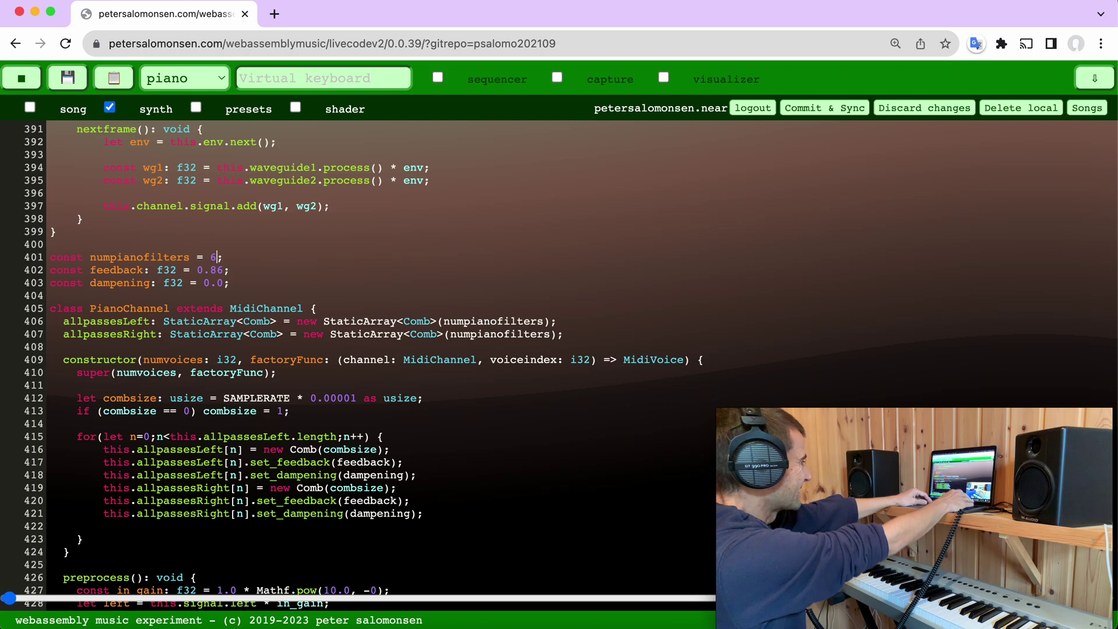
{"action": "key", "text": "ctrl+s"}
{"action": "type", "text": "7"}
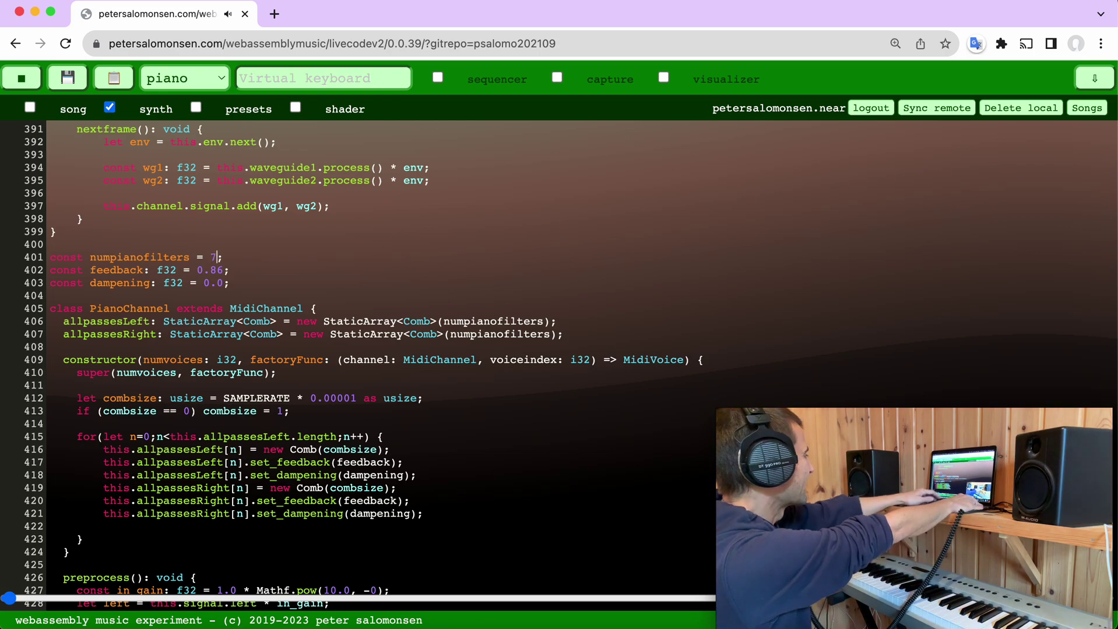
Try 7 comb filters, then set numpianofilters back to 6 and recompile
{"action": "key", "text": "BackSpace"}
{"action": "type", "text": "7"}
{"action": "key", "text": "super+s"}
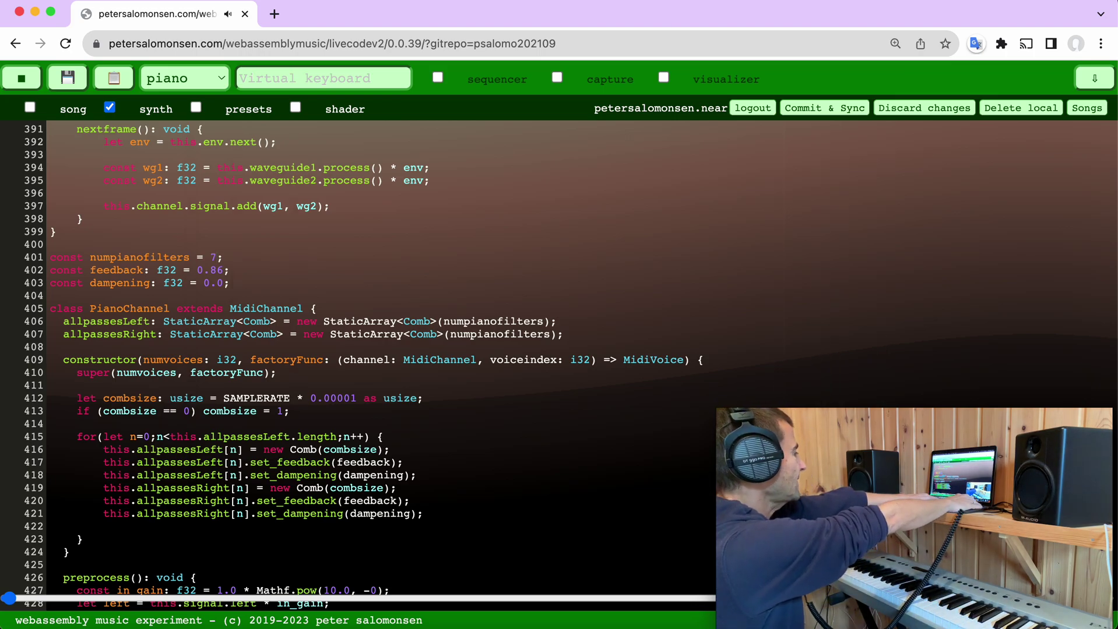
{"action": "key", "text": "BackSpace"}
{"action": "type", "text": "6"}
{"action": "key", "text": "ctrl+s"}
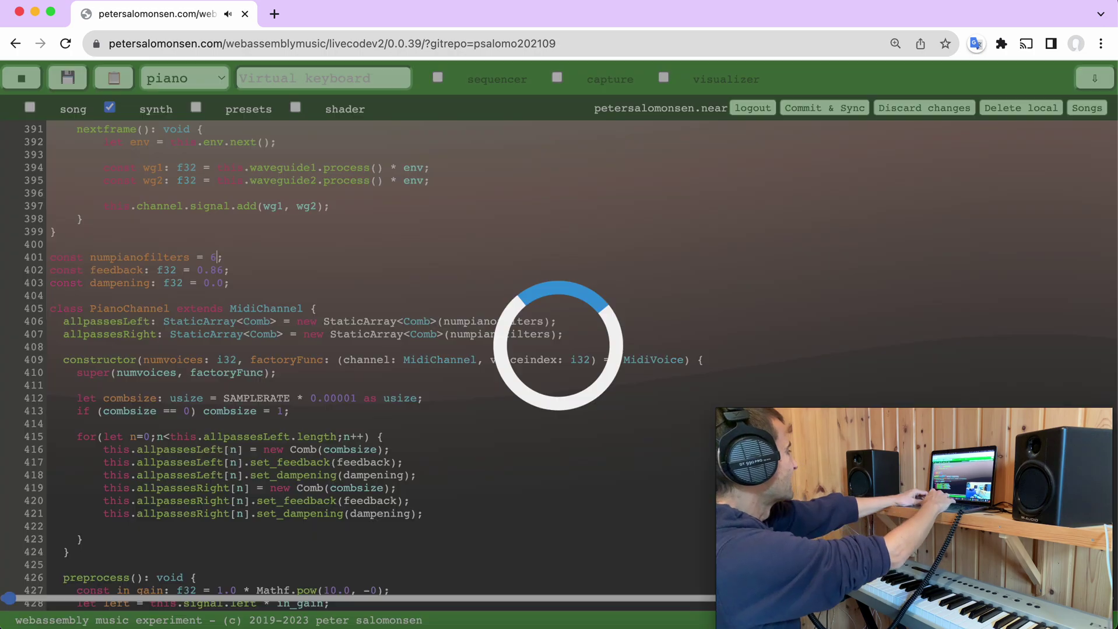
Switch the instrument dropdown from piano to string
{"action": "left_click", "coordinate": [206, 77]}
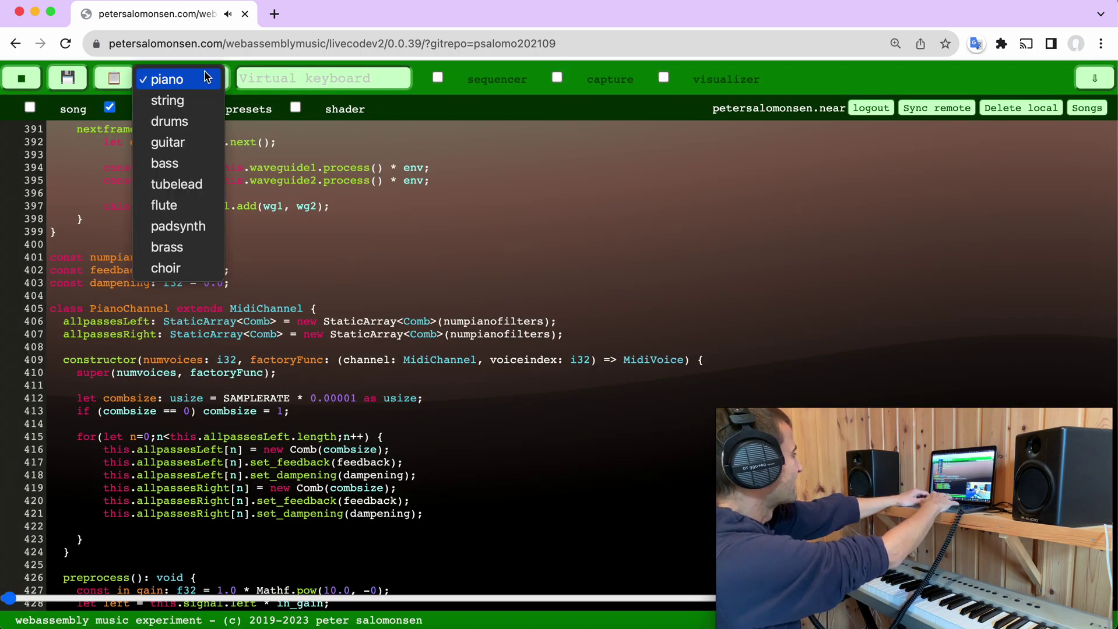
{"action": "left_click", "coordinate": [194, 102]}
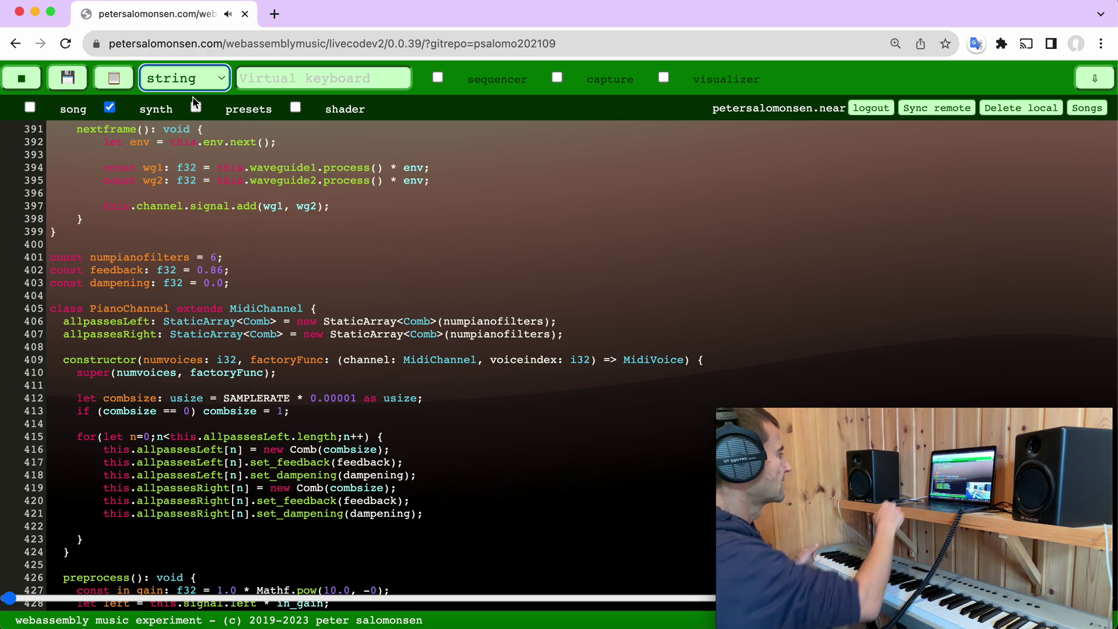
{"action": "scroll", "coordinate": [262, 188], "scroll_direction": "down", "scroll_amount": 2}
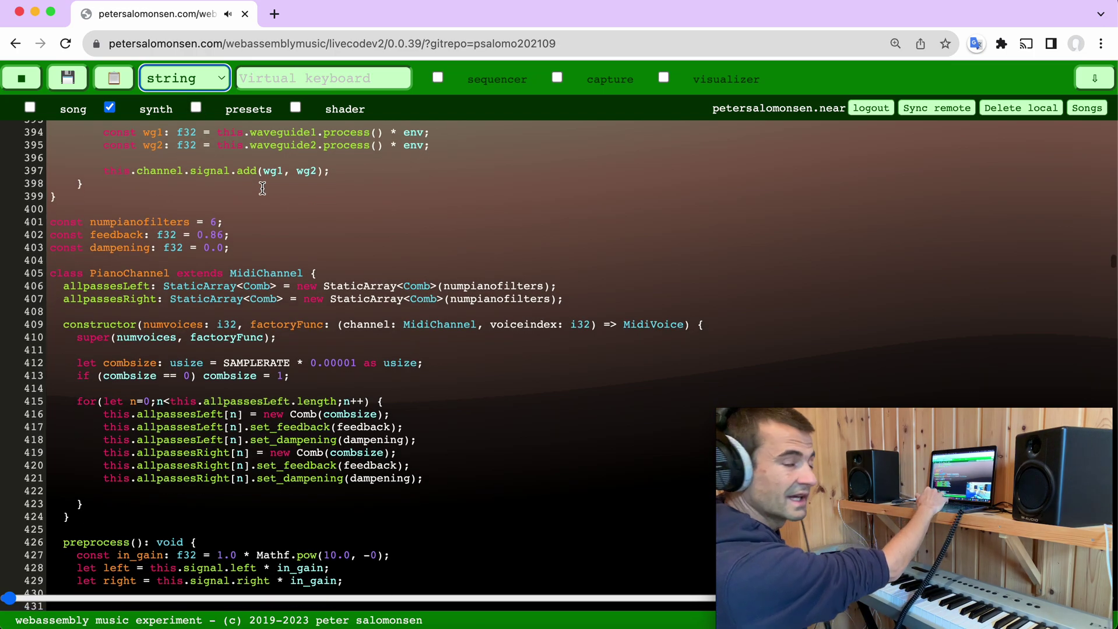
{"action": "scroll", "coordinate": [262, 188], "scroll_direction": "down", "scroll_amount": 2}
{"action": "scroll", "coordinate": [262, 188], "scroll_direction": "down", "scroll_amount": 2}
{"action": "scroll", "coordinate": [263, 188], "scroll_direction": "down", "scroll_amount": 3}
{"action": "scroll", "coordinate": [262, 187], "scroll_direction": "down", "scroll_amount": 2}
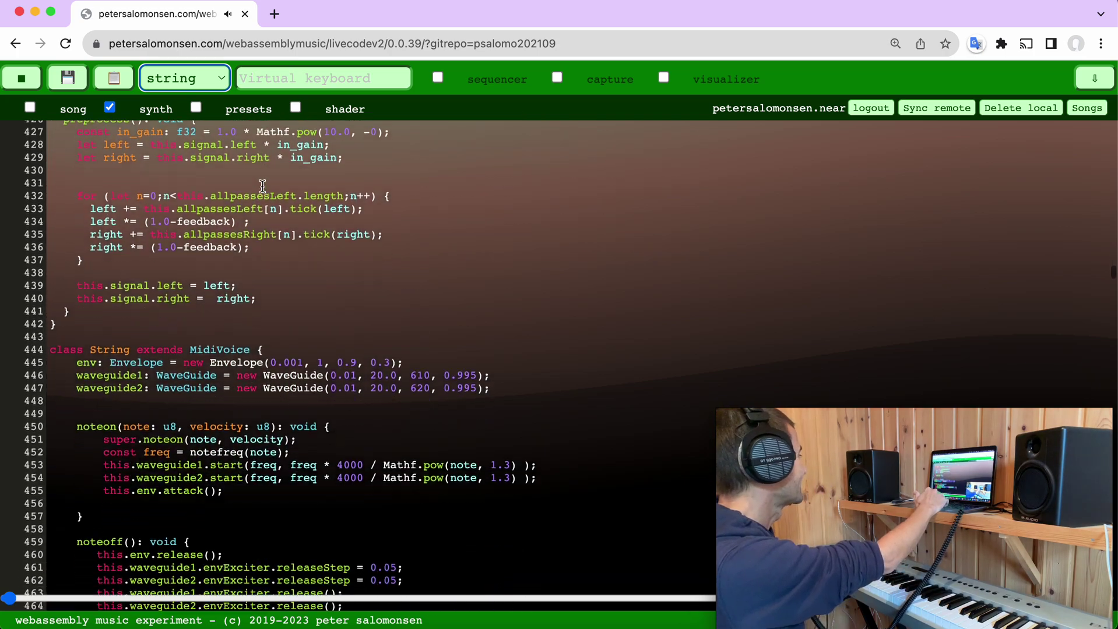
{"action": "scroll", "coordinate": [262, 188], "scroll_direction": "down", "scroll_amount": 2}
{"action": "scroll", "coordinate": [261, 211], "scroll_direction": "down", "scroll_amount": 1}
{"action": "scroll", "coordinate": [261, 212], "scroll_direction": "down", "scroll_amount": 1}
{"action": "scroll", "coordinate": [262, 211], "scroll_direction": "down", "scroll_amount": 1}
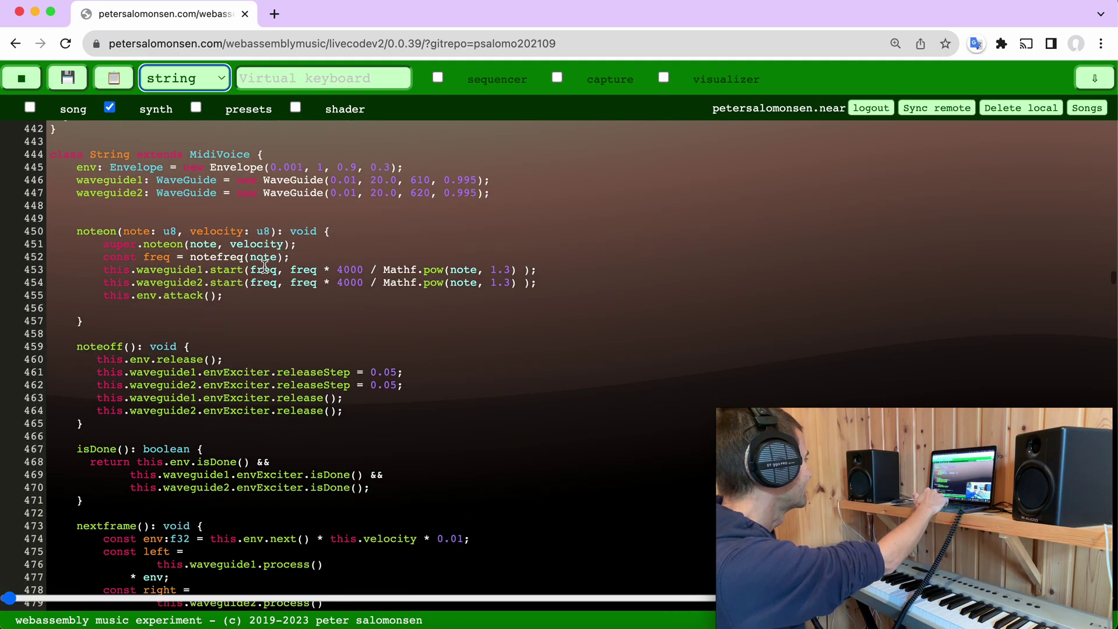
{"action": "scroll", "coordinate": [263, 236], "scroll_direction": "down", "scroll_amount": 3}
{"action": "scroll", "coordinate": [264, 268], "scroll_direction": "down", "scroll_amount": 4}
{"action": "scroll", "coordinate": [264, 268], "scroll_direction": "down", "scroll_amount": 2}
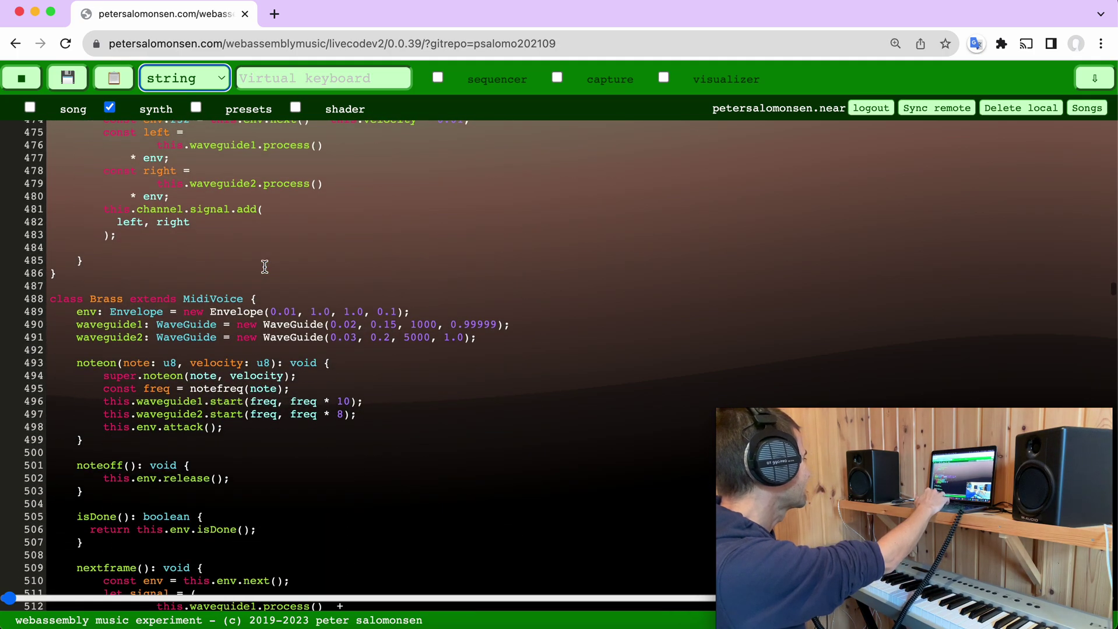
Switch the instrument to drums, then to flute, and reopen the instrument list
{"action": "left_click", "coordinate": [220, 83]}
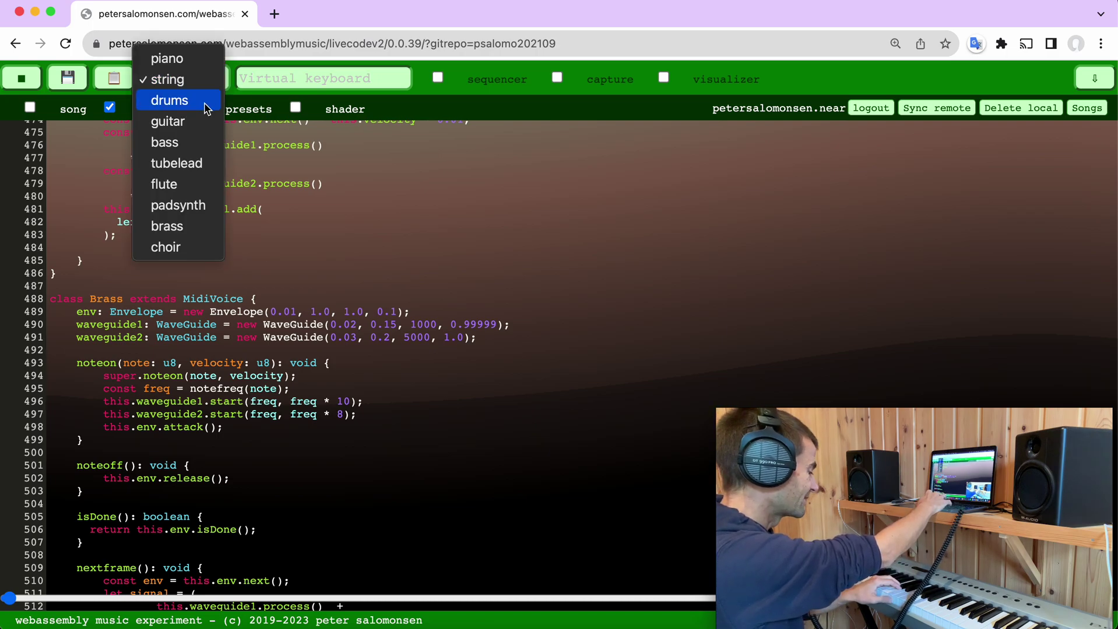
{"action": "left_click", "coordinate": [206, 106]}
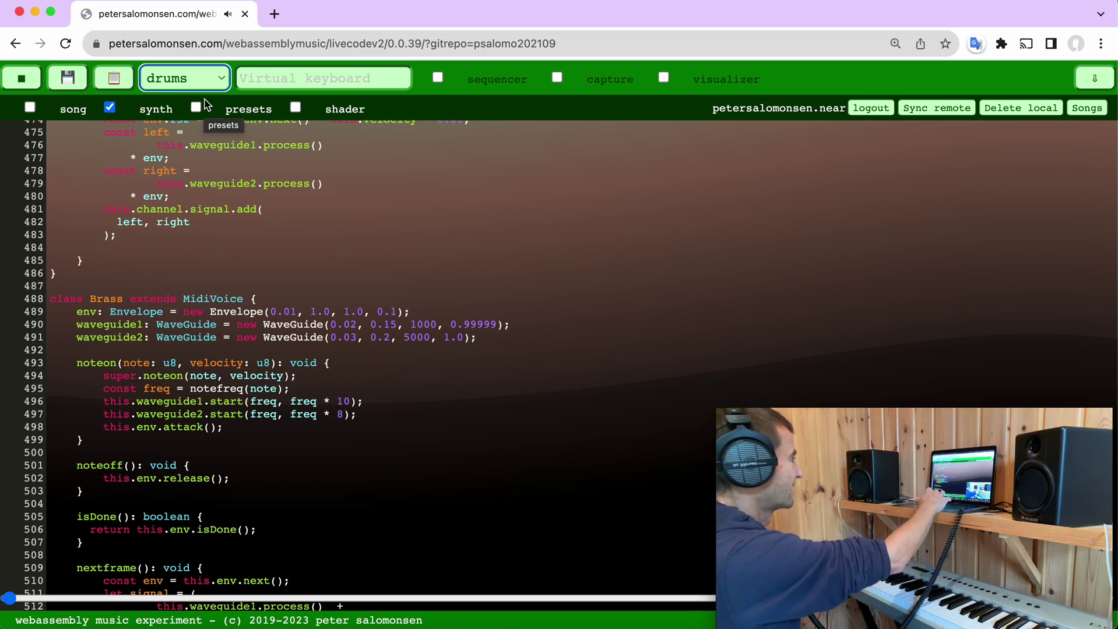
{"action": "left_click", "coordinate": [204, 72]}
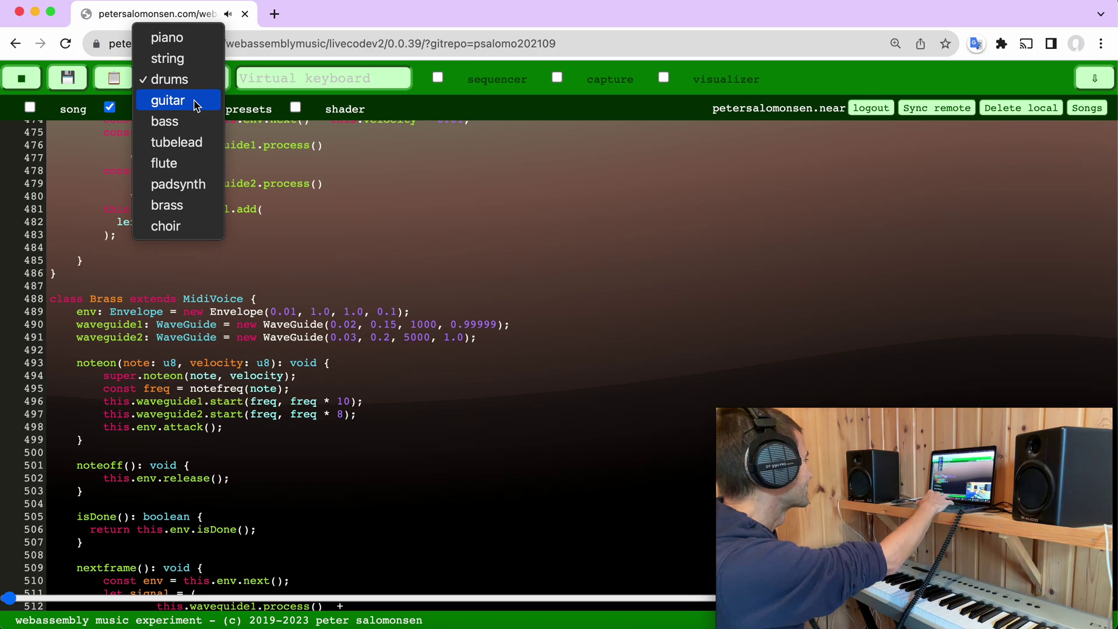
{"action": "left_click", "coordinate": [182, 160]}
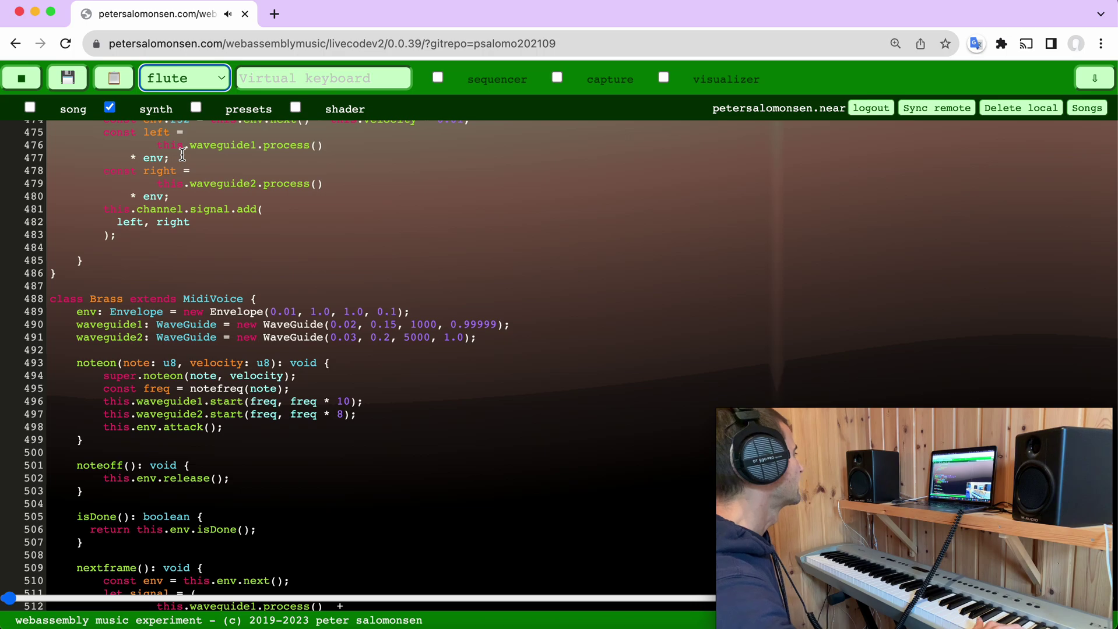
{"action": "left_click", "coordinate": [185, 79]}
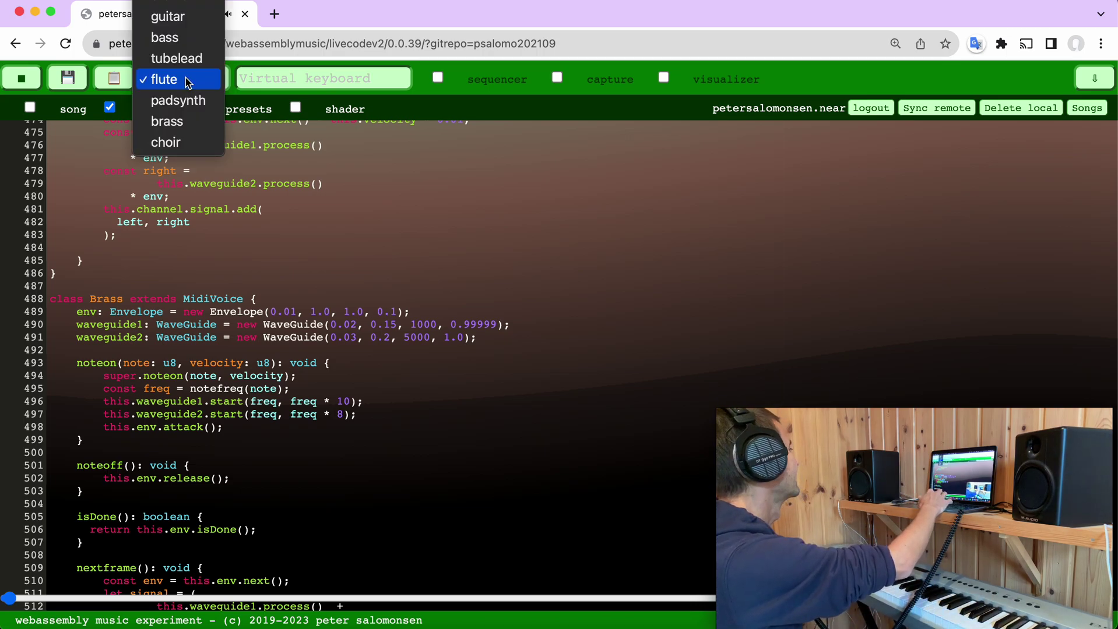
{"action": "left_click", "coordinate": [182, 141]}
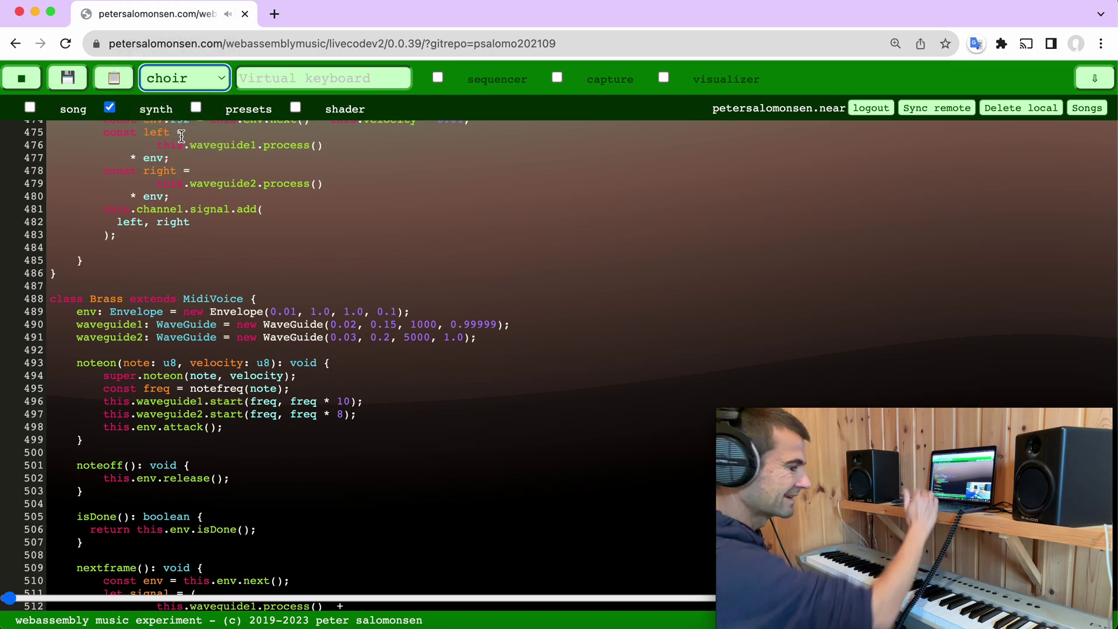